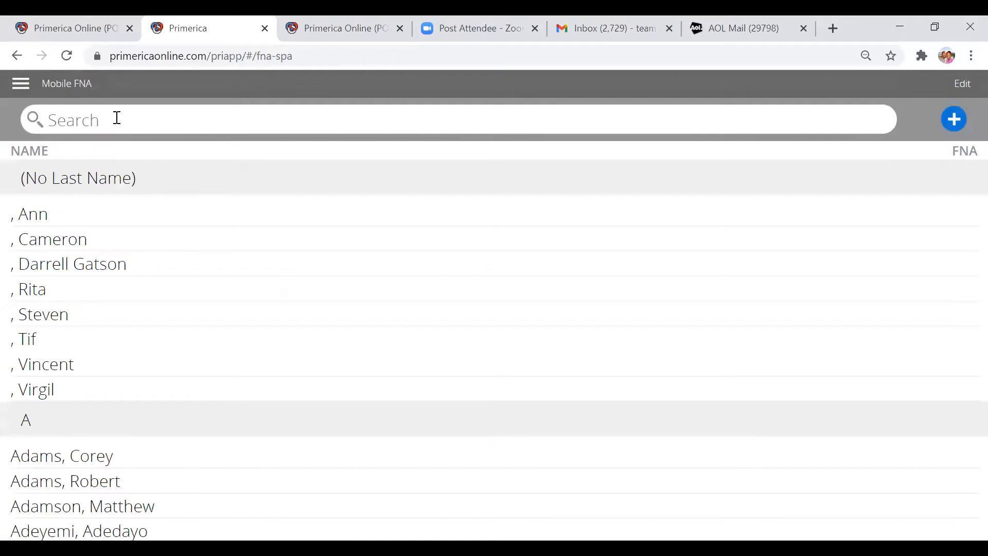
Search the client list by the client's first name and open the third matching client's FNA record.
left_click(117, 118)
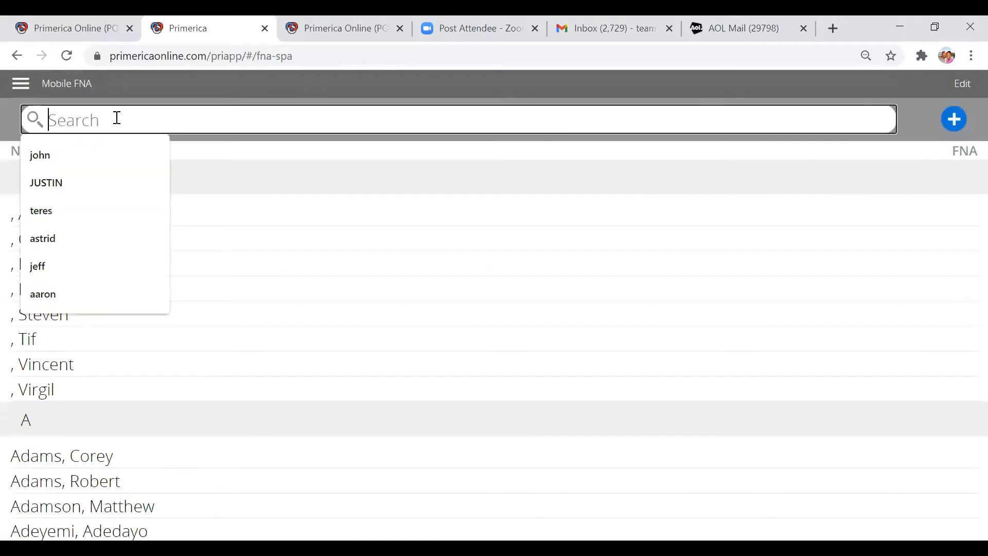
type("tere")
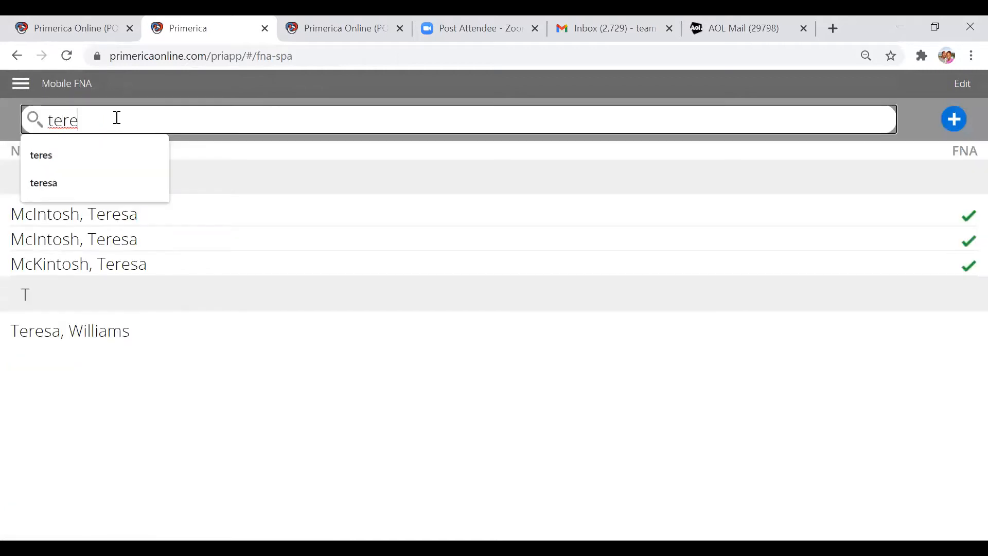
left_click(70, 271)
left_click(70, 271)
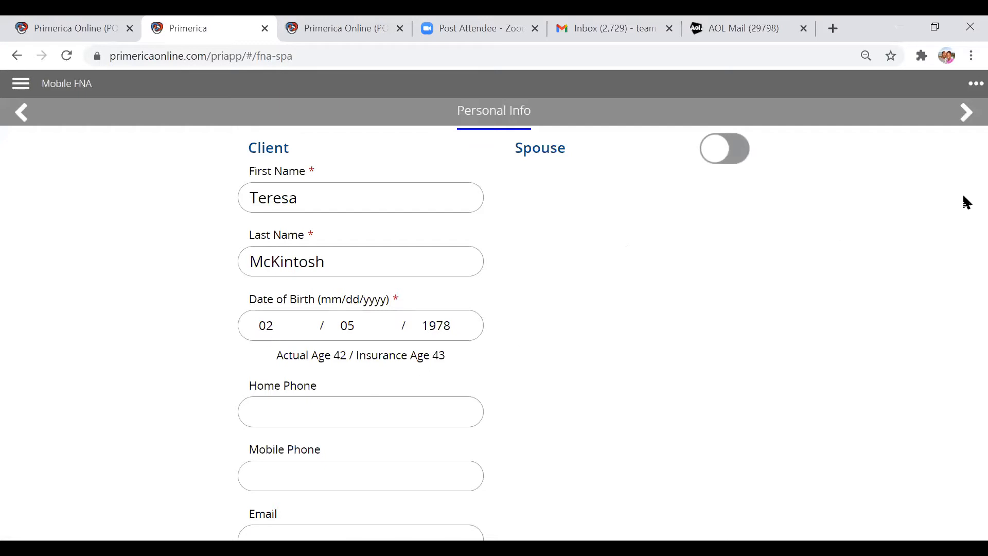
Advance from Personal Info past Two Major Risks to the Retirement Age page and reduce the page zoom to 80%.
left_click(968, 113)
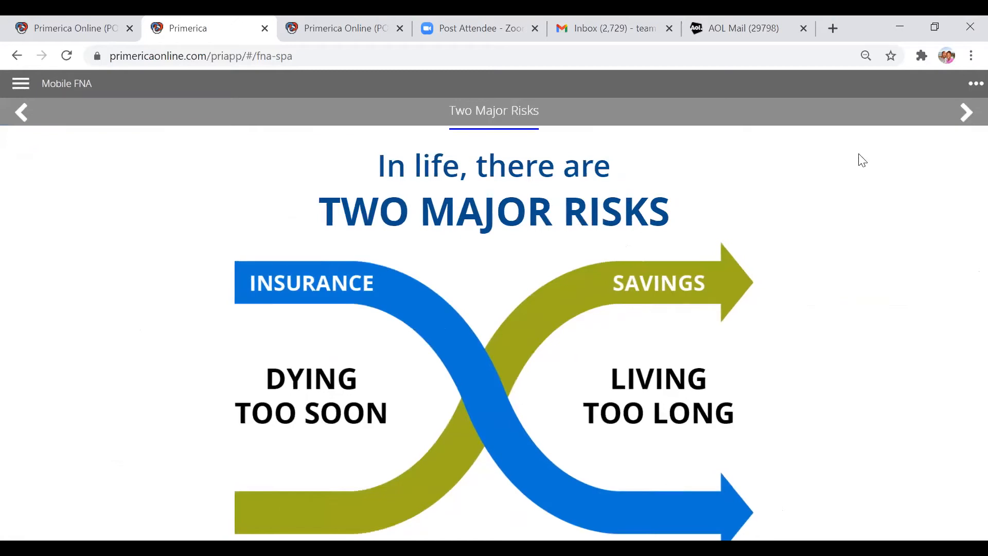
left_click(968, 114)
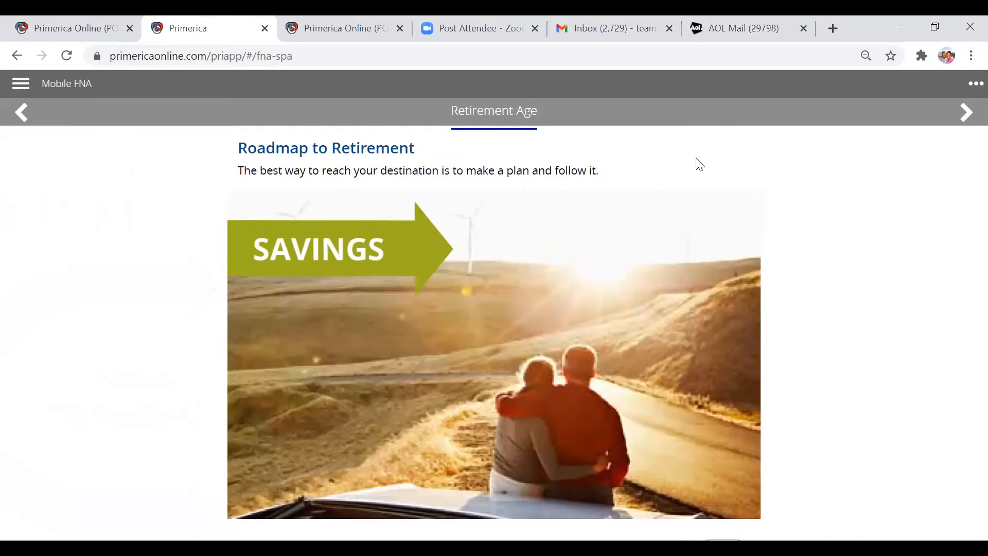
left_click(969, 54)
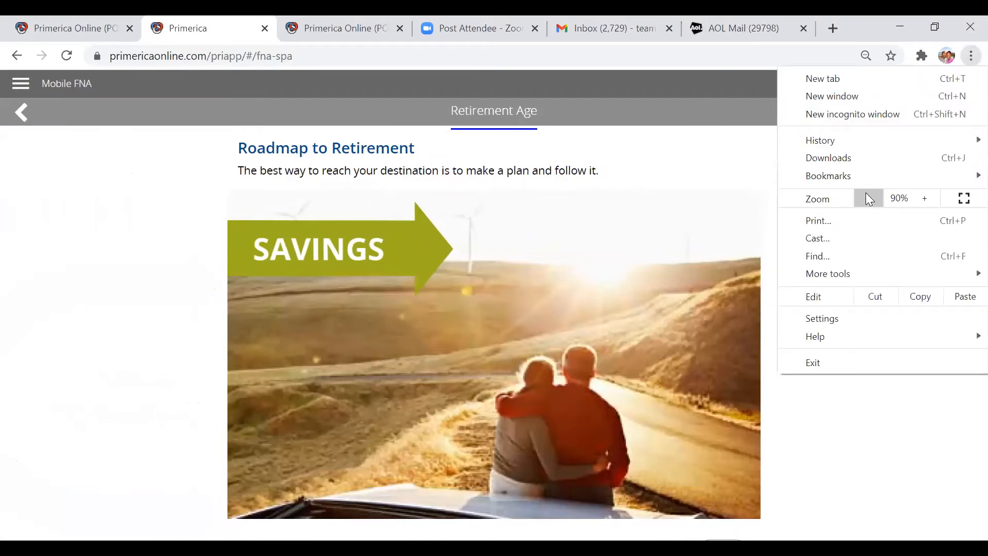
left_click(867, 196)
left_click(703, 154)
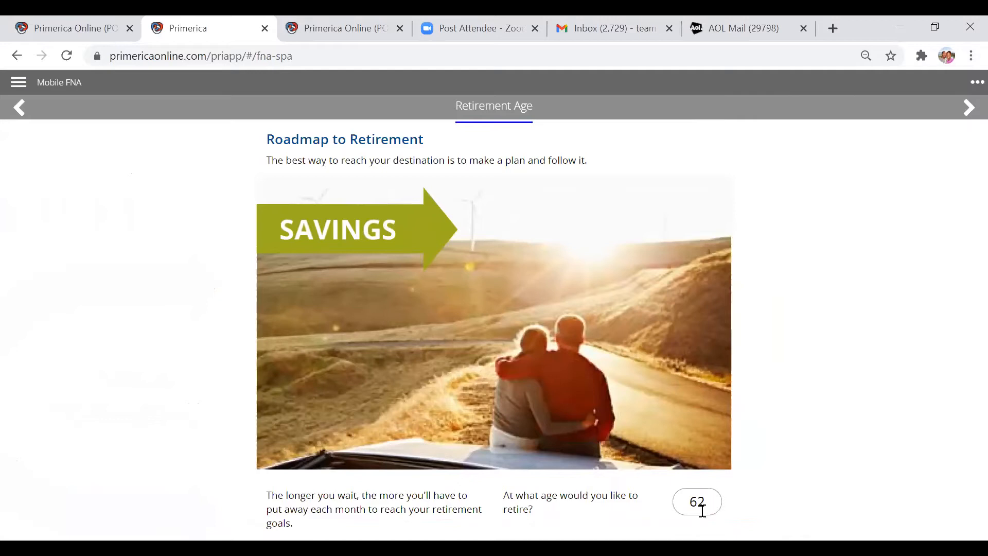
Set the Monthly Income Goal to $4,000 on the Income Goal page and continue to Effect Of Inflation.
left_click(968, 108)
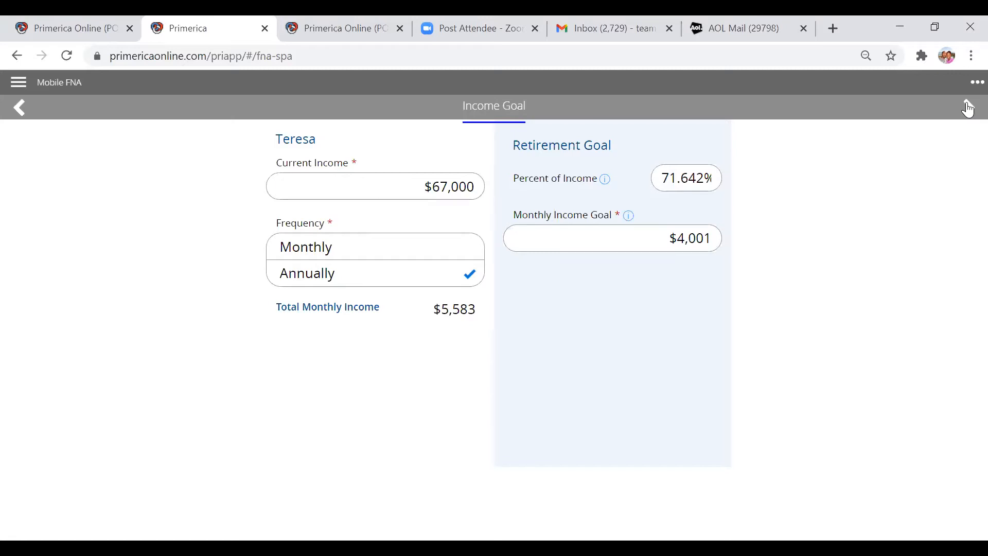
triple_click(681, 238)
type("4000")
left_click(969, 109)
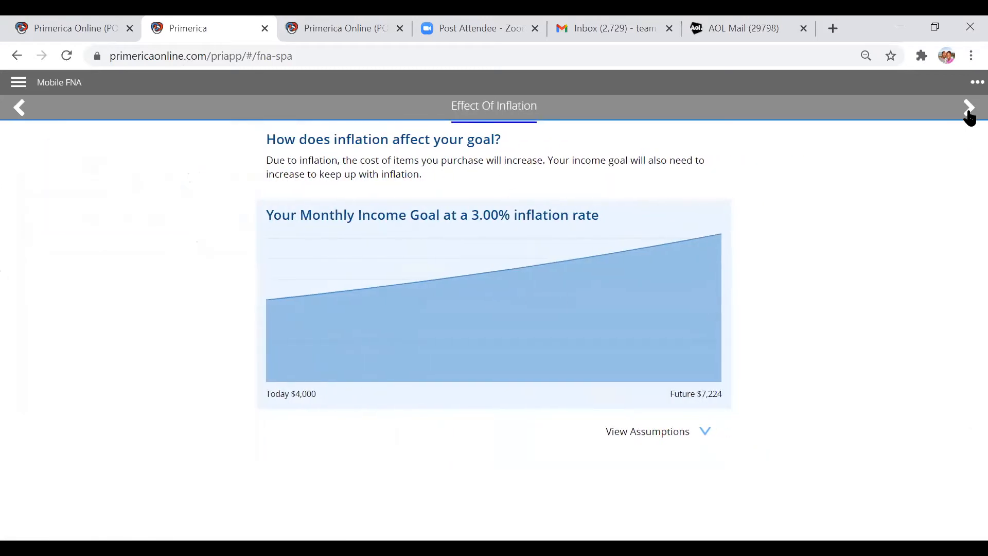
Set the page zoom to 90%, view the inflation chart and the FIN page, and return to Effect Of Inflation.
left_click(969, 56)
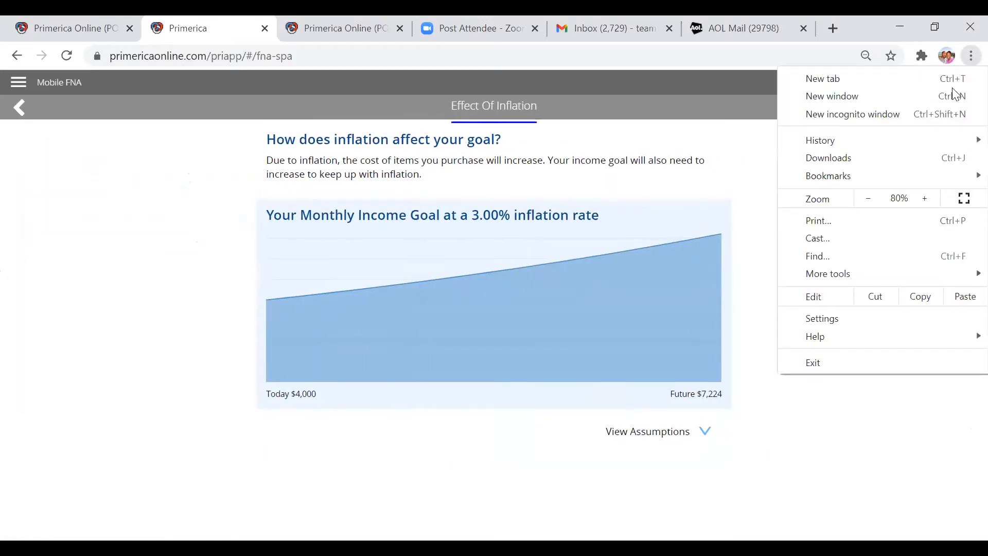
left_click(925, 199)
left_click(844, 432)
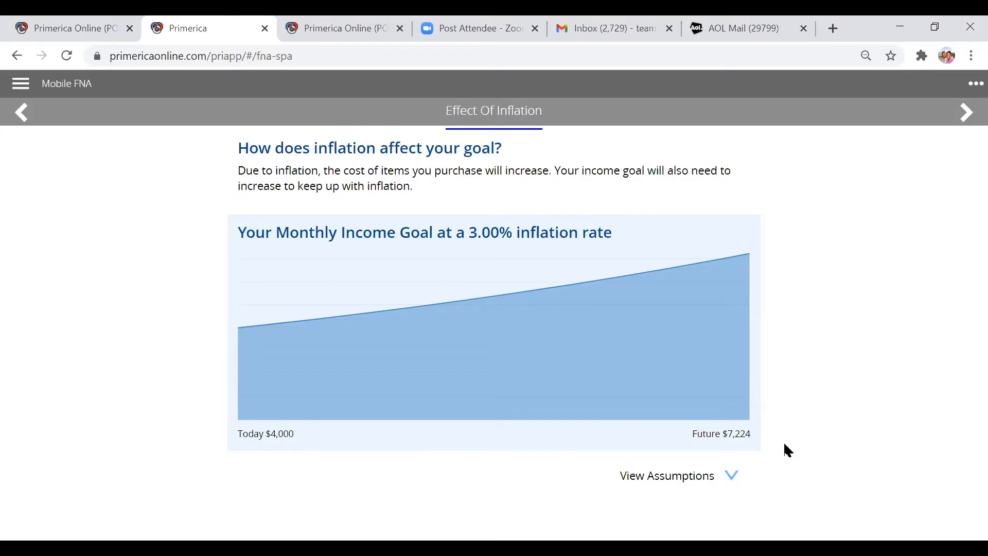
left_click(967, 113)
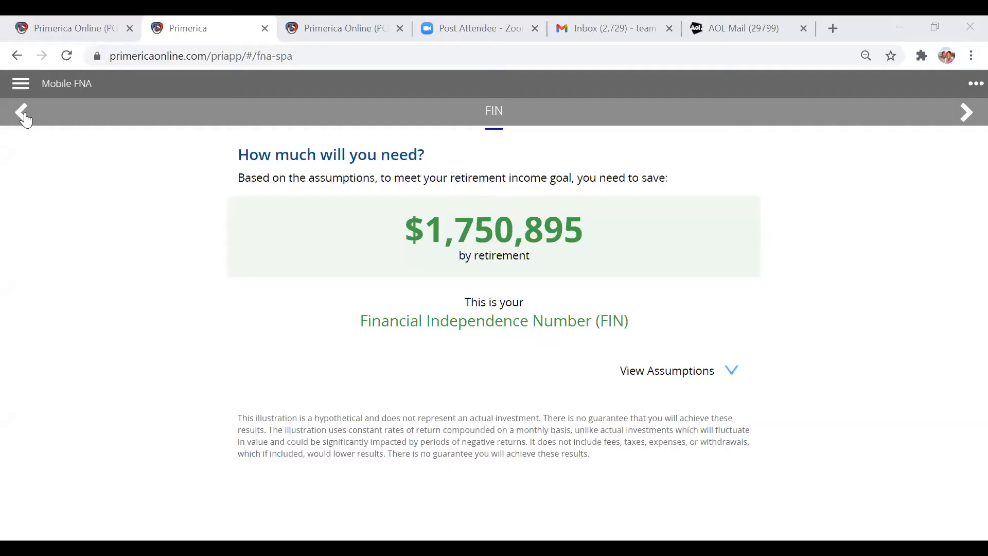
left_click(25, 116)
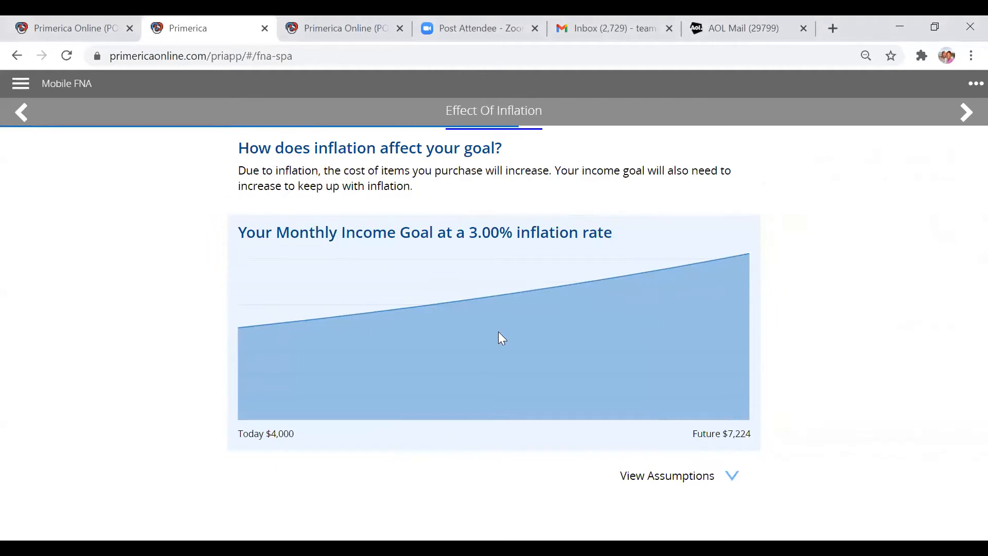
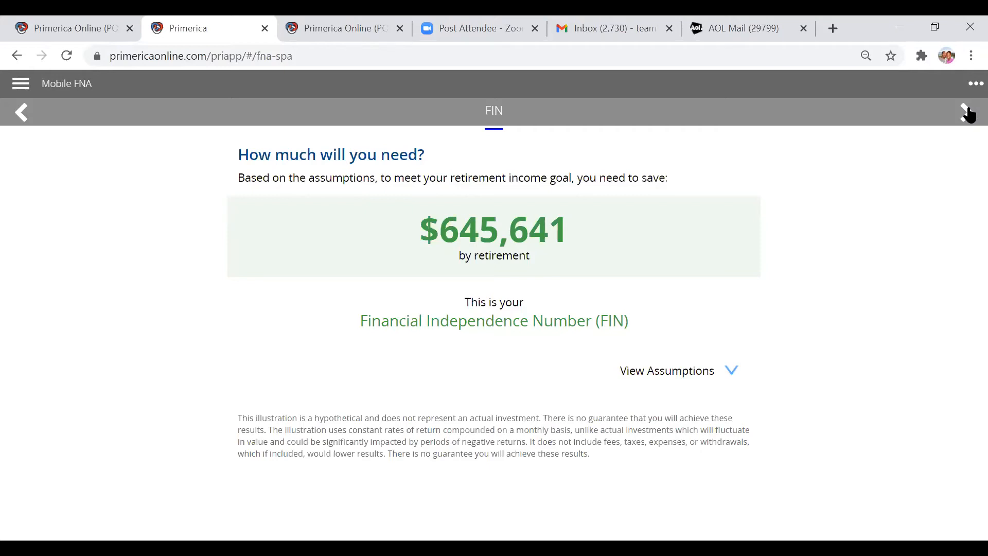
Review the Current Assets and Retirement Results pages and go back to the Effect Of Inflation page.
left_click(966, 112)
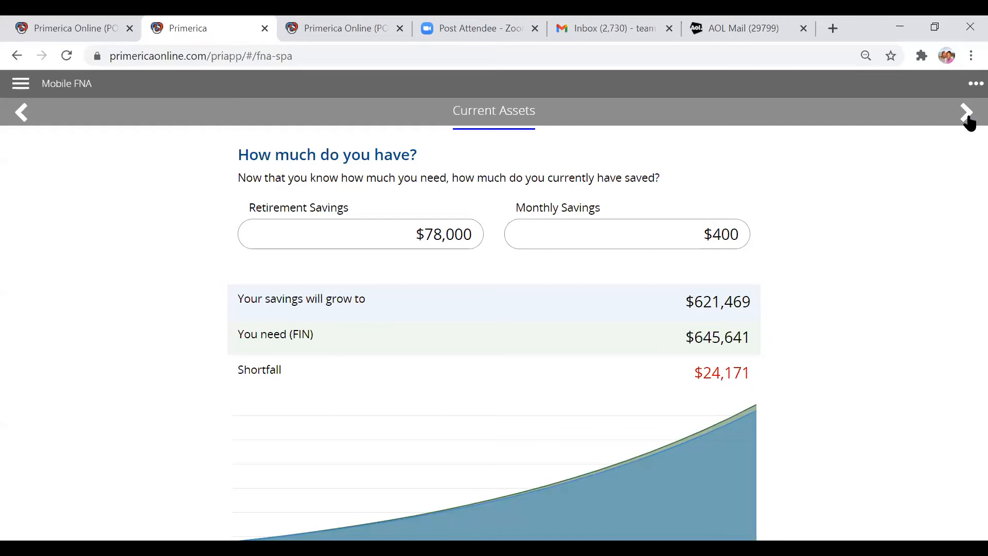
left_click(967, 113)
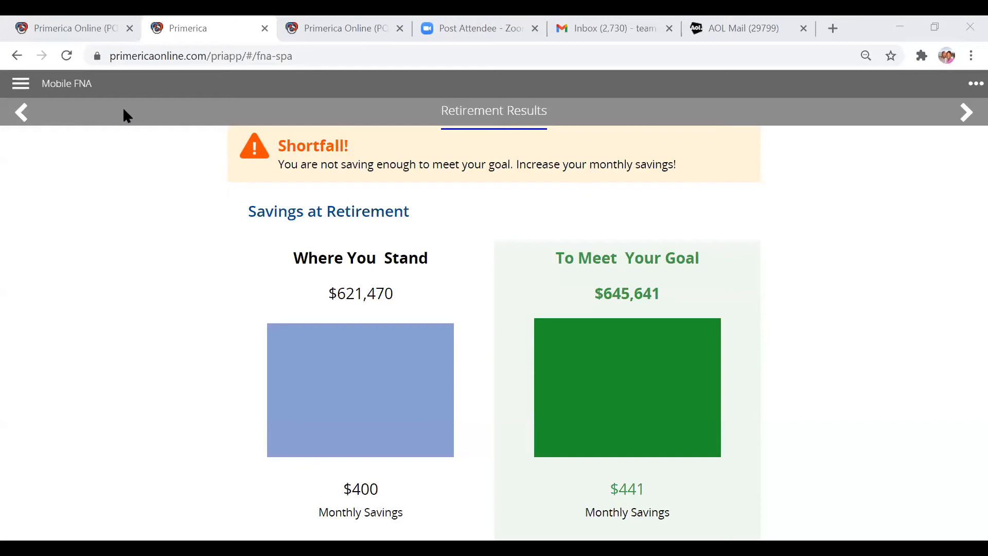
left_click(23, 112)
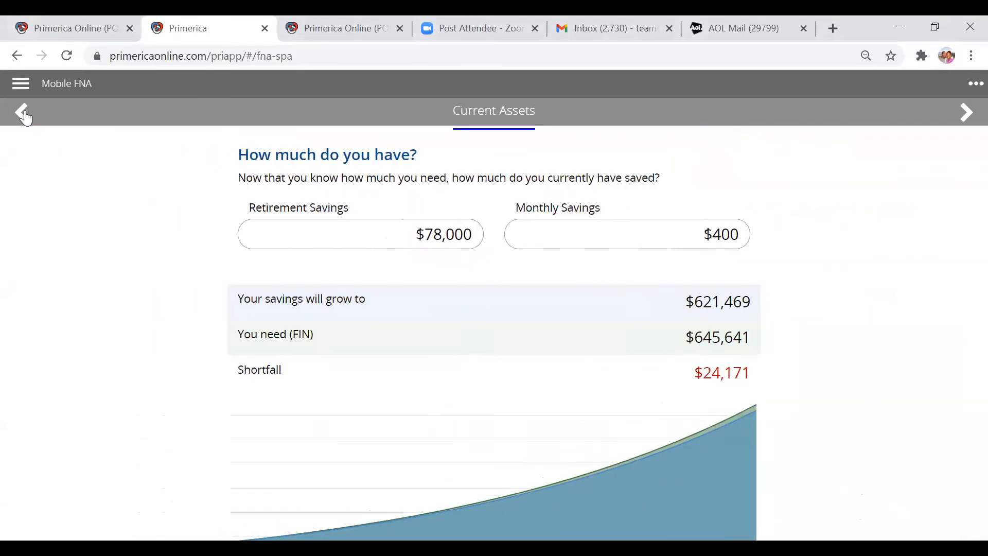
left_click(23, 112)
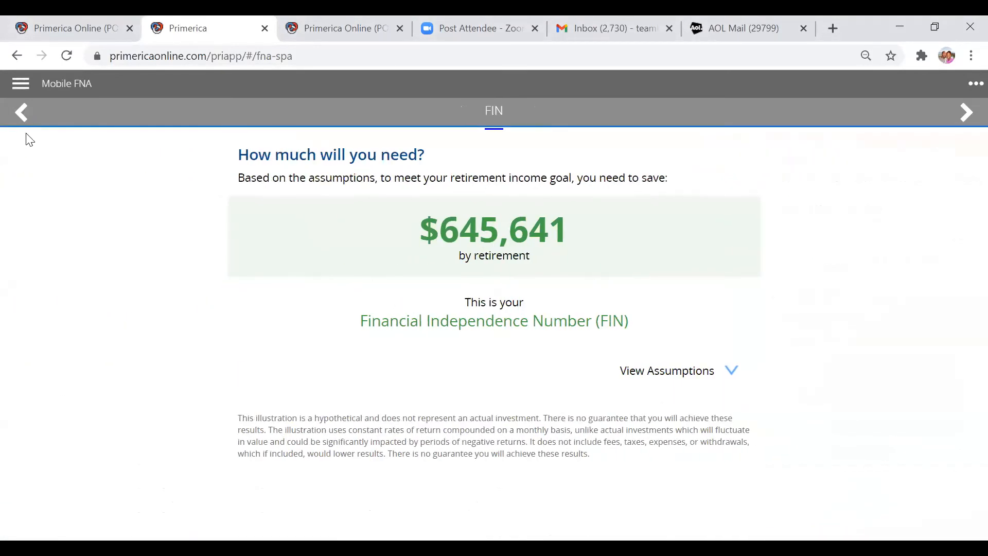
left_click(20, 116)
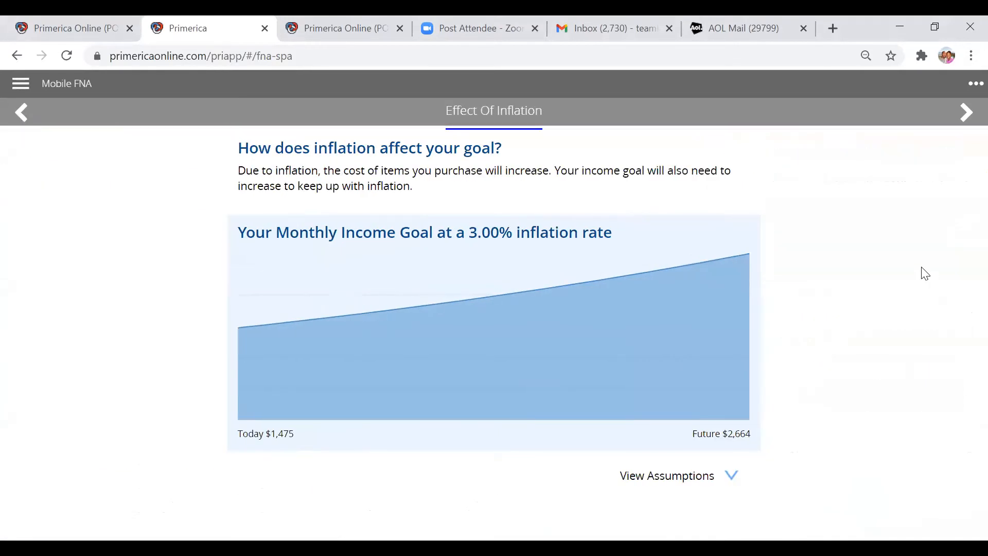
Expand the assumptions under the inflation chart and examine the inflation rate, monthly income goal and retirement age.
scroll(925, 273, "down", 2)
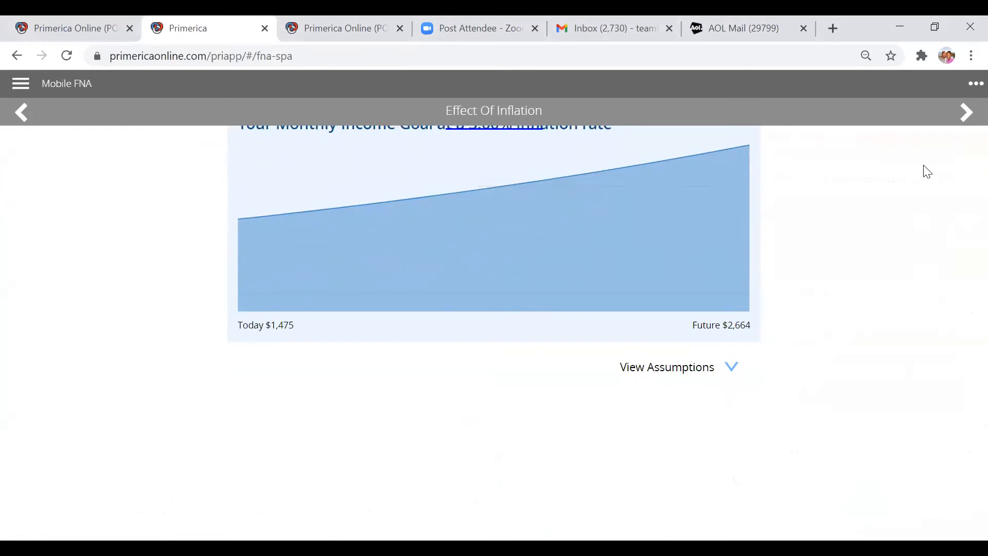
left_click(971, 84)
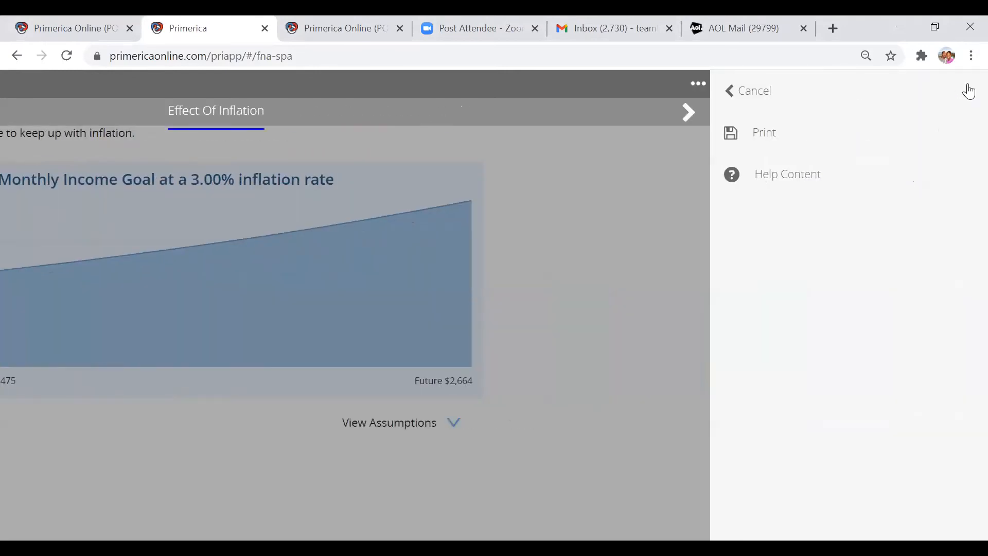
left_click(967, 90)
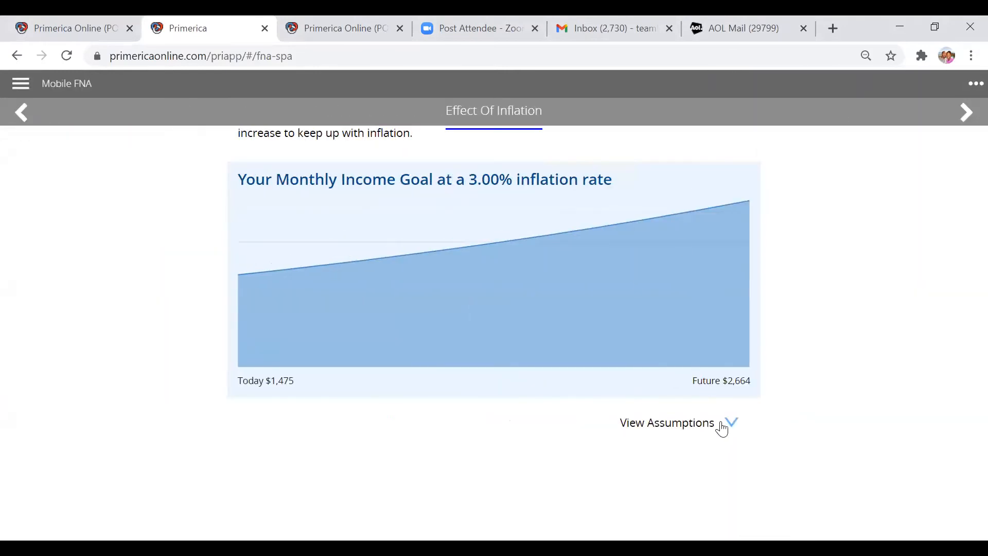
left_click(723, 430)
scroll(819, 421, "down", 3)
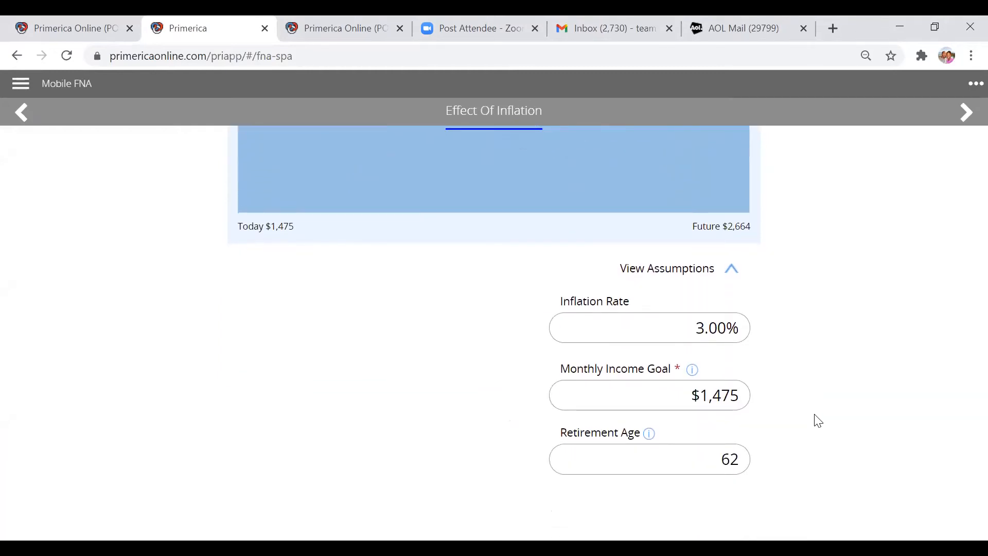
scroll(818, 421, "up", 2)
scroll(818, 421, "down", 1)
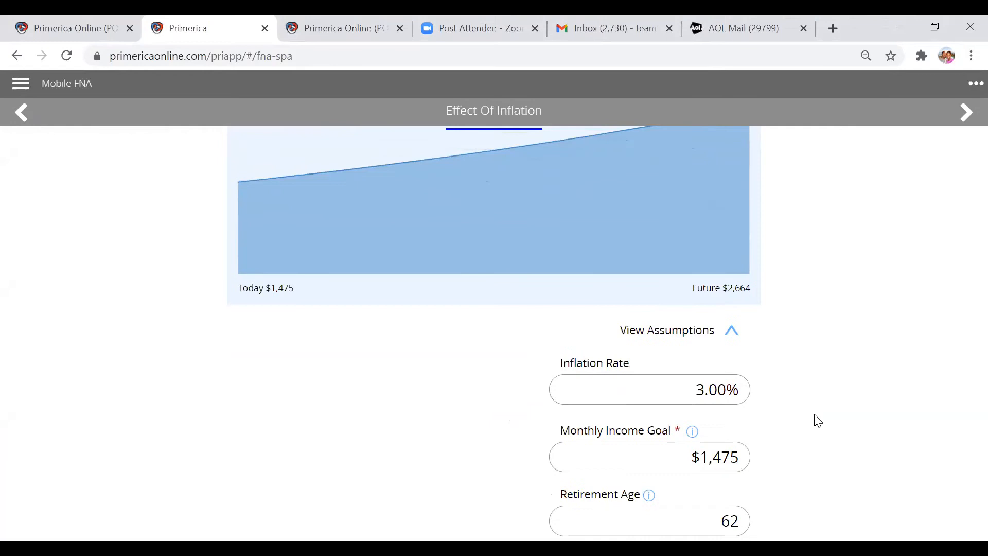
scroll(818, 421, "up", 3)
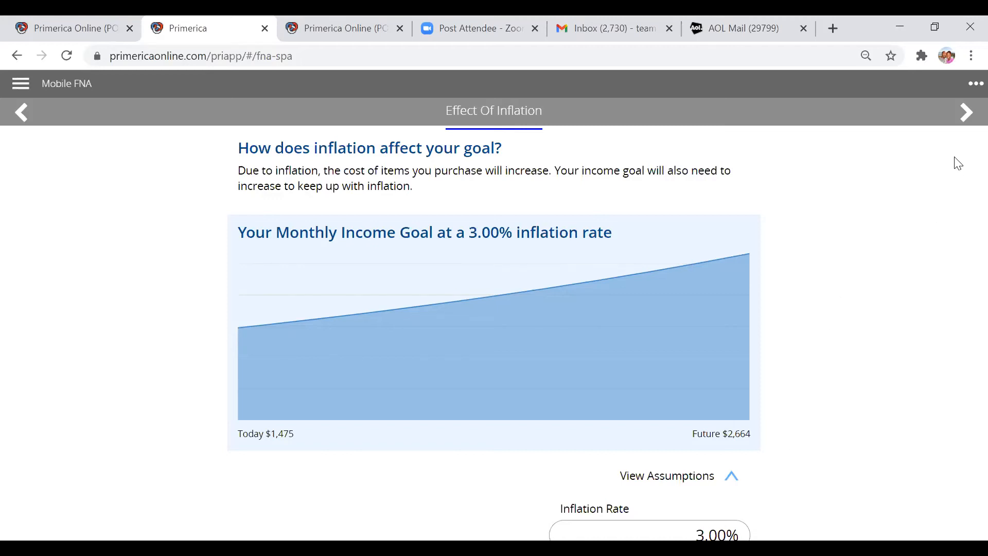
Advance to the FIN page, expand its assumptions, and review the life expectancy, rates of return and inflation rate.
left_click(969, 115)
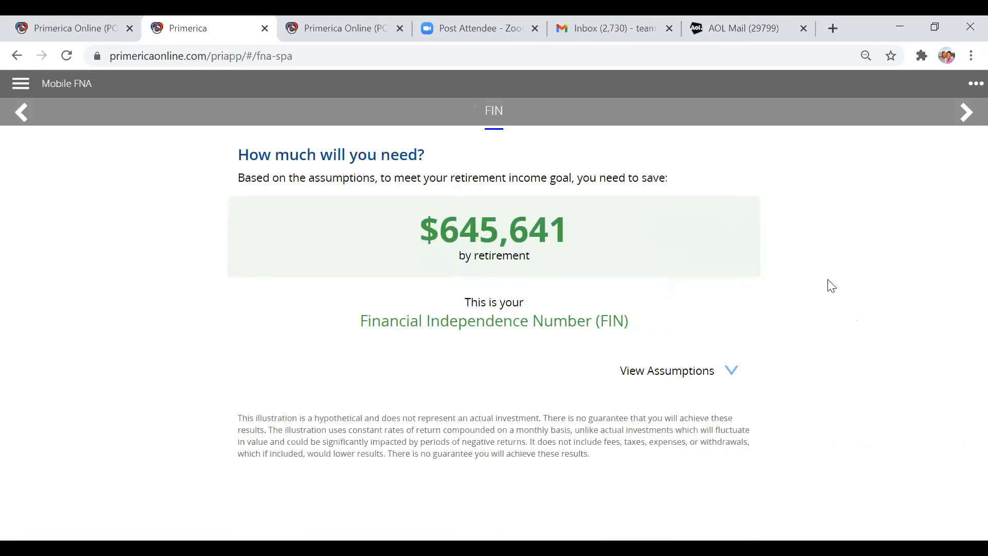
scroll(822, 278, "down", 1)
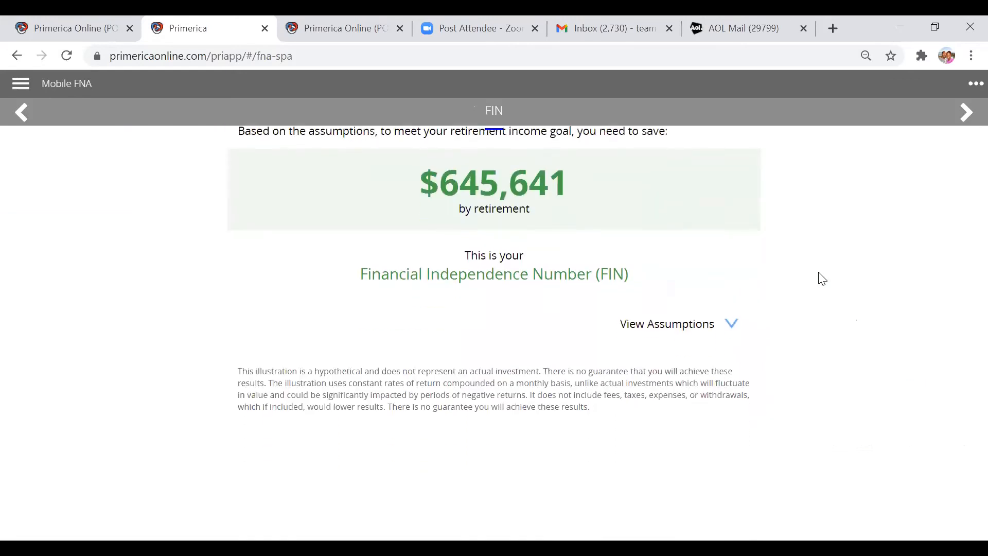
left_click(732, 326)
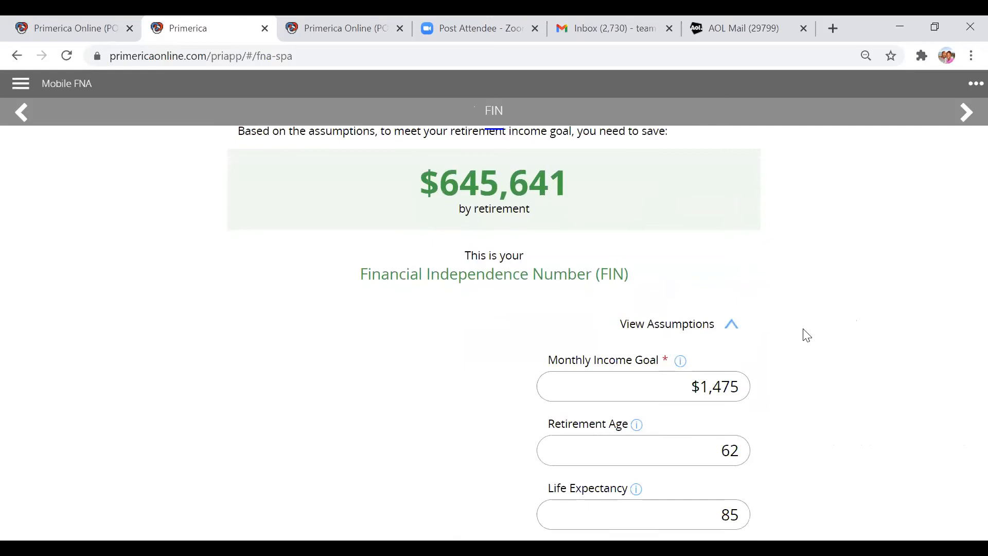
scroll(806, 335, "down", 5)
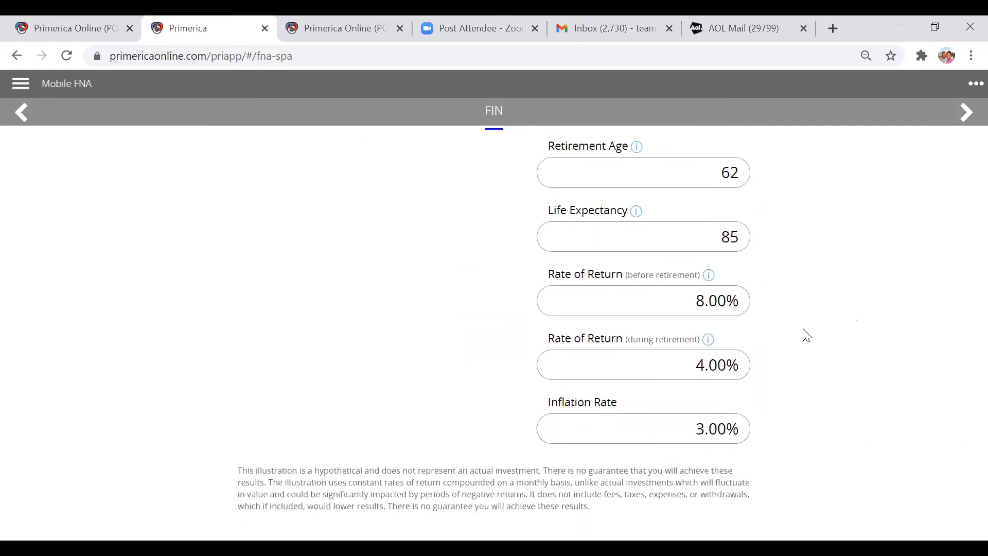
scroll(806, 335, "up", 2)
scroll(807, 335, "down", 1)
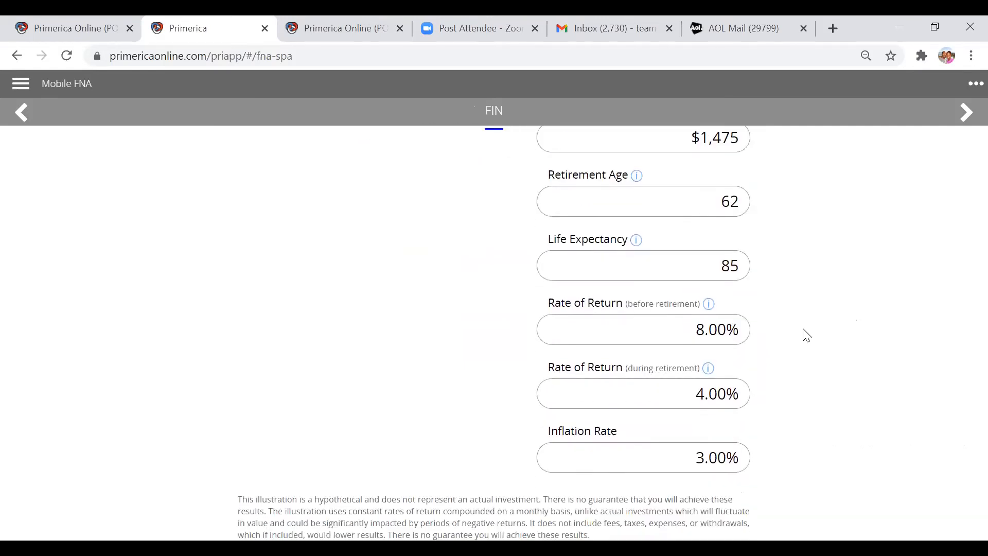
scroll(806, 335, "down", 1)
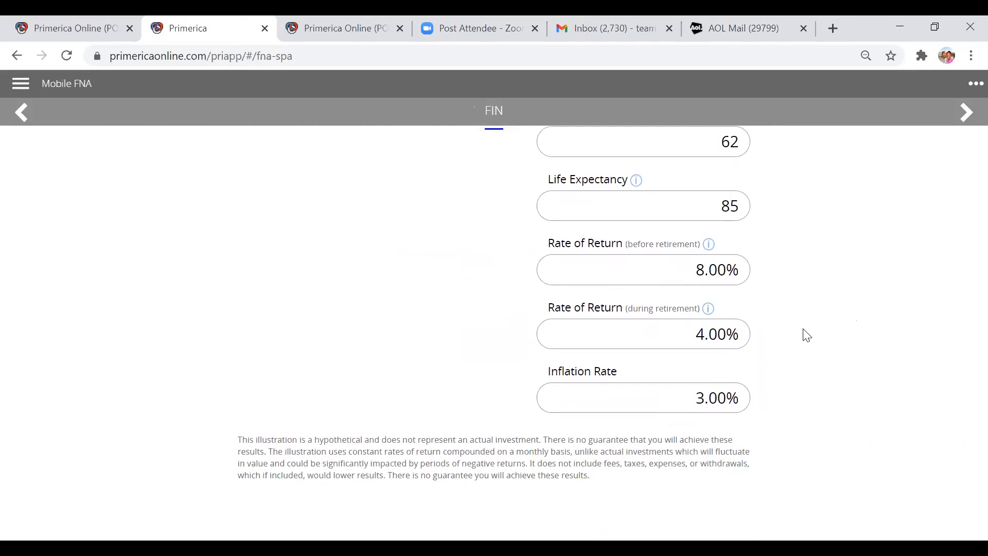